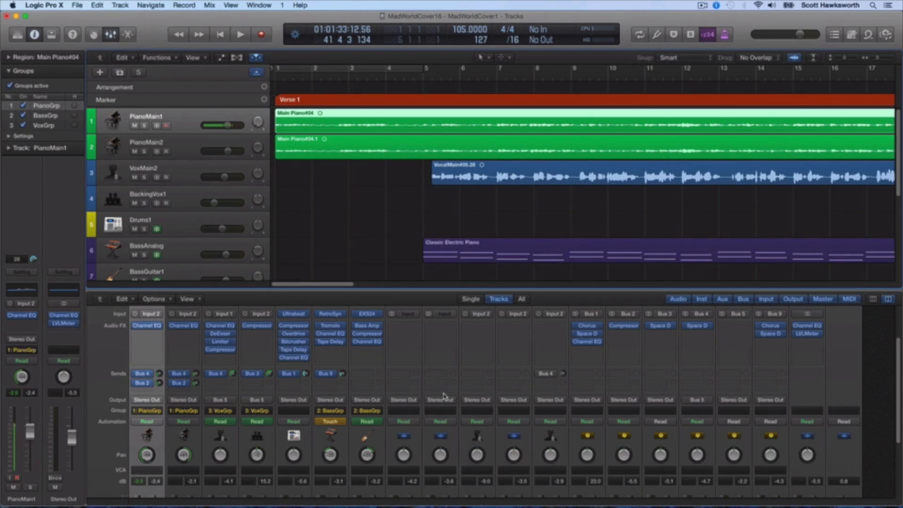
Open the Space Designer reverb on the ReverbLng channel and move its window clear of the upper tracks.
scroll(470, 376, "up", 3)
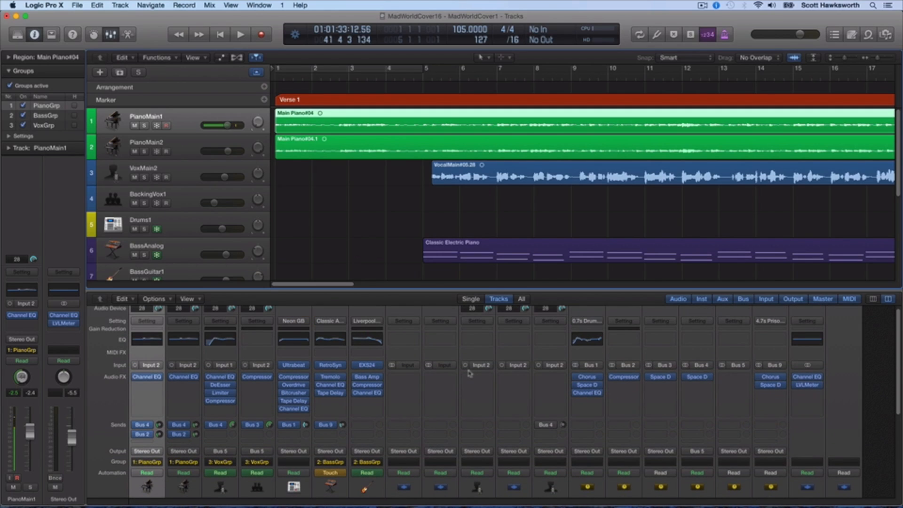
scroll(470, 374, "down", 9)
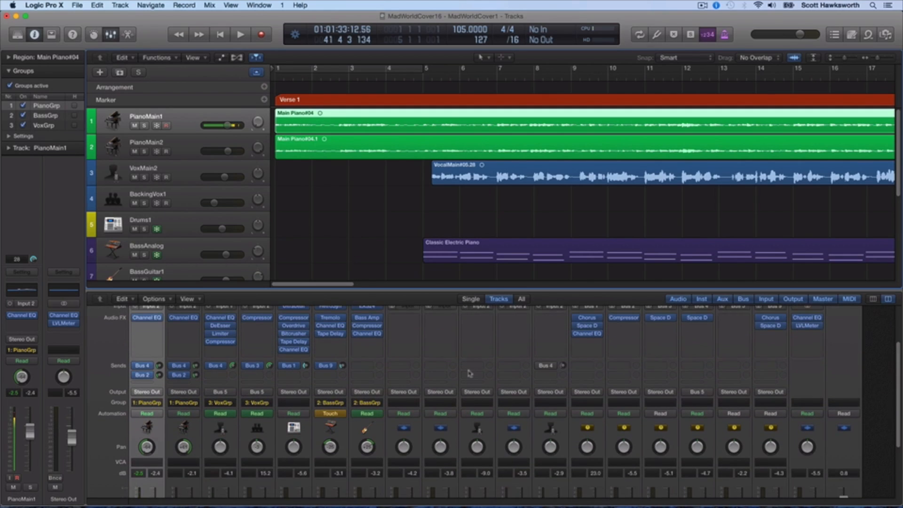
scroll(470, 375, "up", 8)
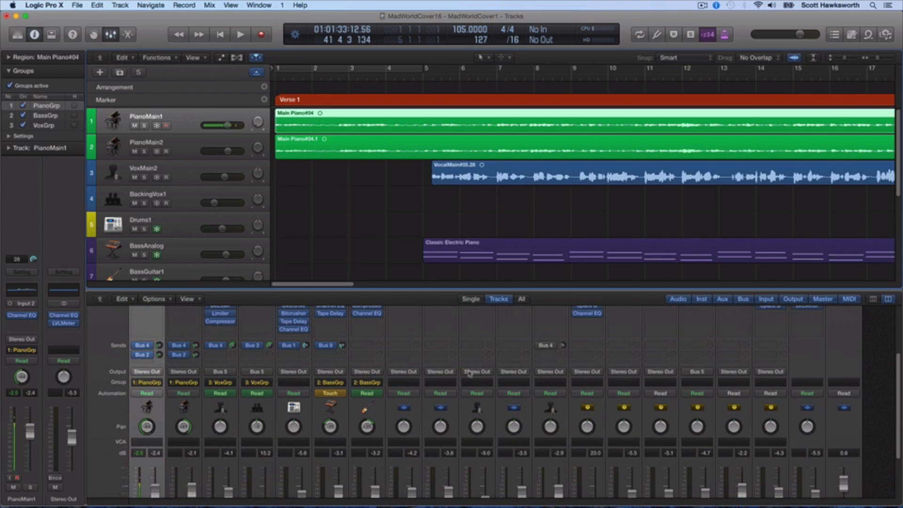
scroll(484, 376, "down", 8)
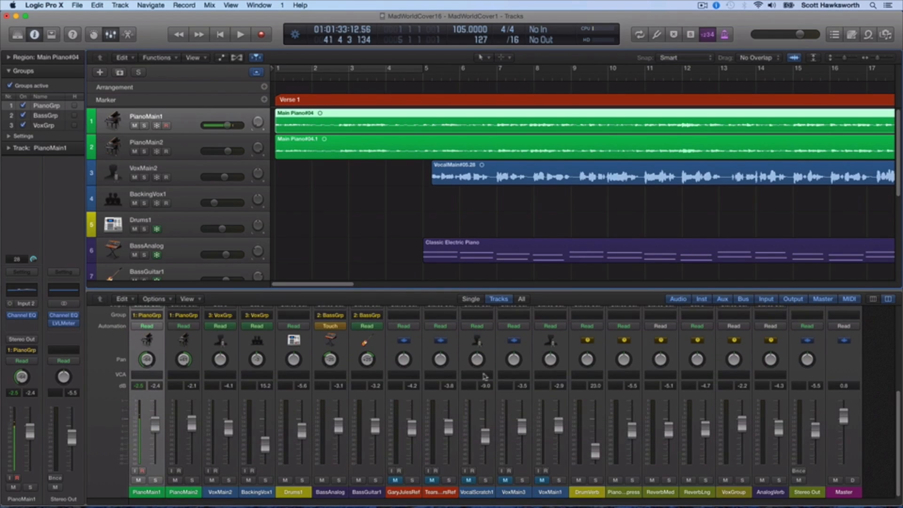
scroll(528, 390, "up", 8)
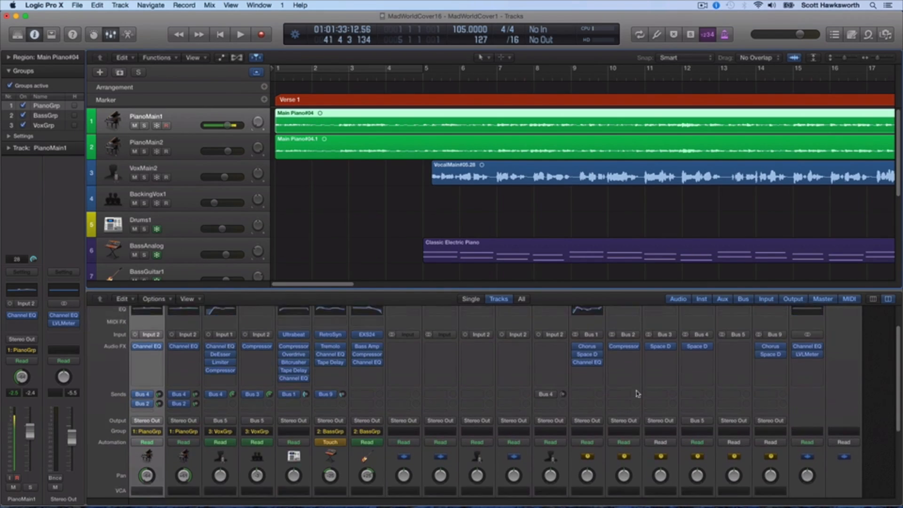
scroll(638, 394, "down", 8)
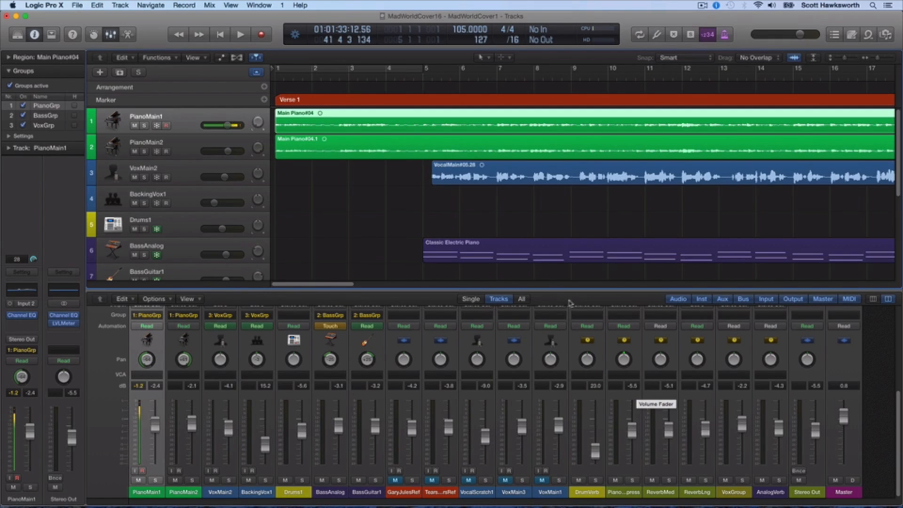
scroll(708, 424, "up", 8)
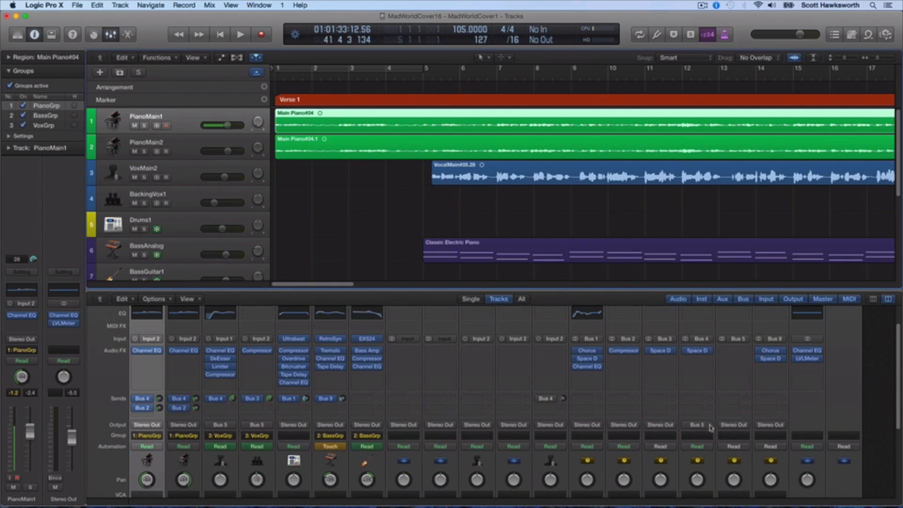
left_click(697, 351)
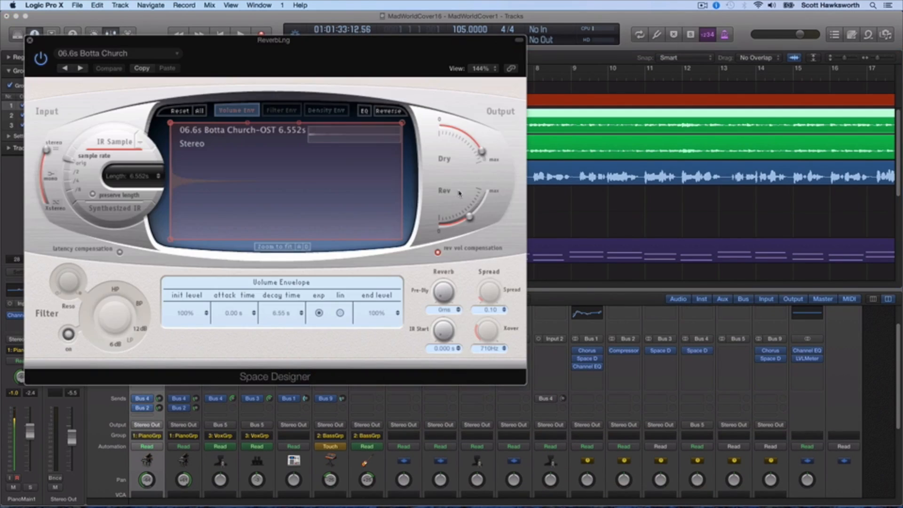
left_click_drag(200, 60, 306, 269)
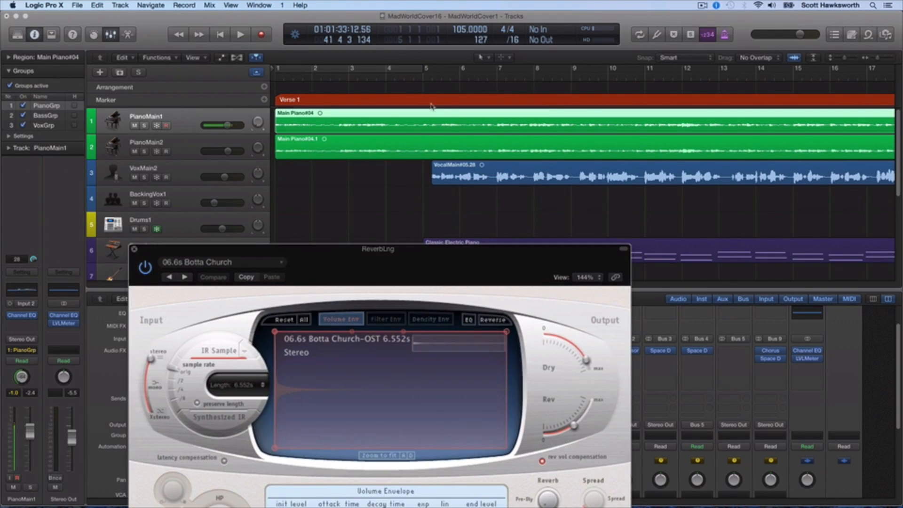
Solo the VoxMain2 and BackingVox1 tracks and play from where the lead vocal region starts.
left_click(432, 75)
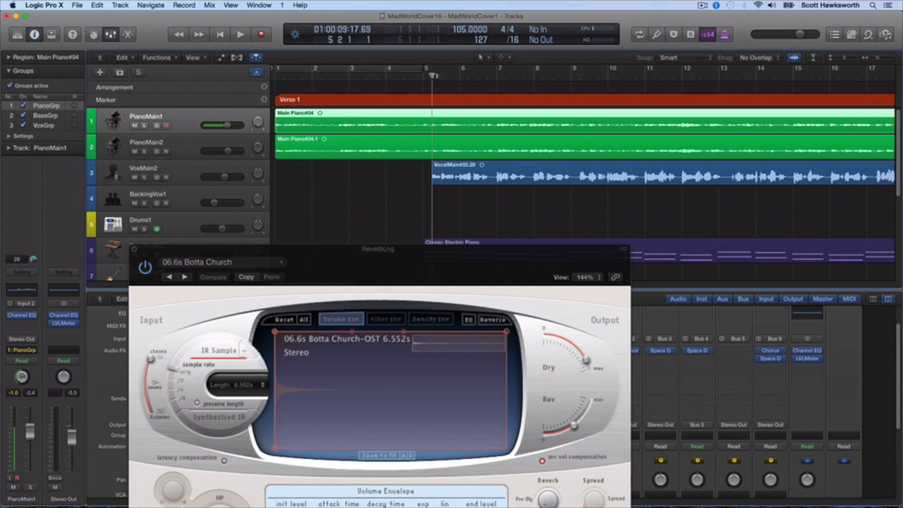
left_click(144, 178)
left_click(145, 203)
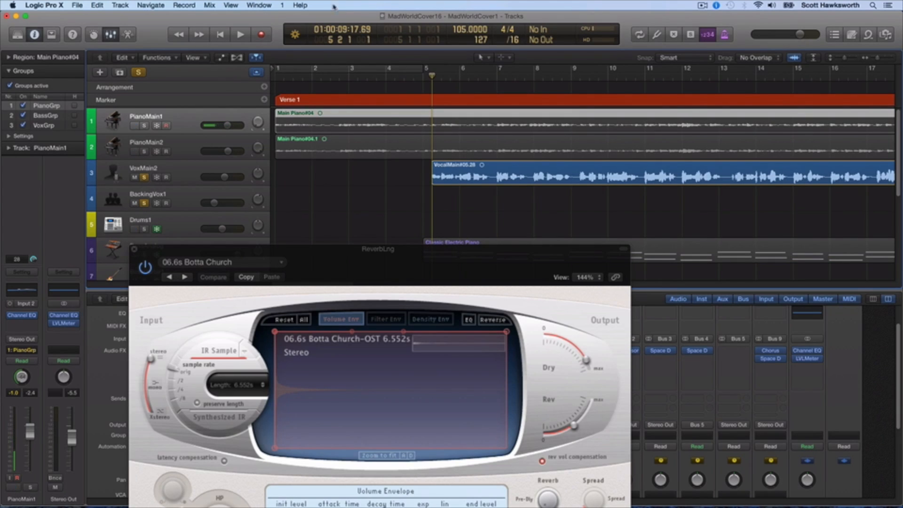
left_click(241, 35)
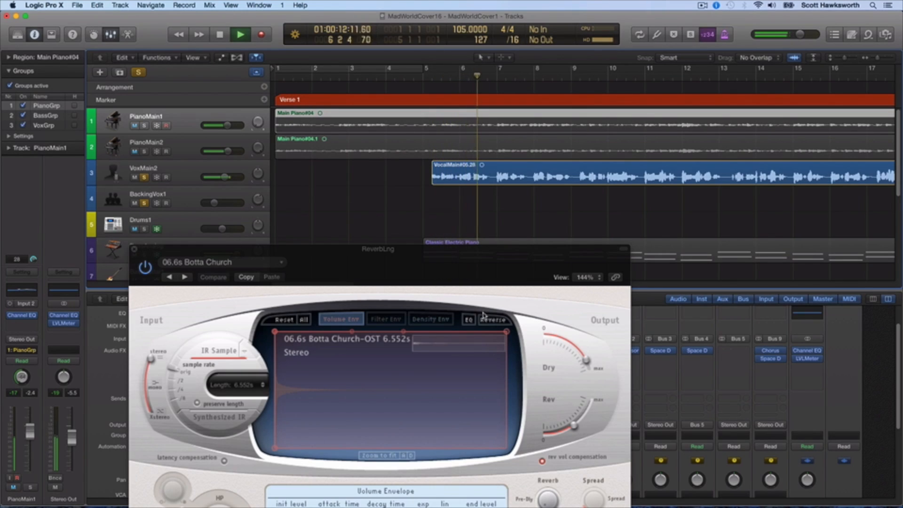
Stop playback and show the ReverbLng Space Designer's EQ with the whole plug-in window in view.
left_click(469, 320)
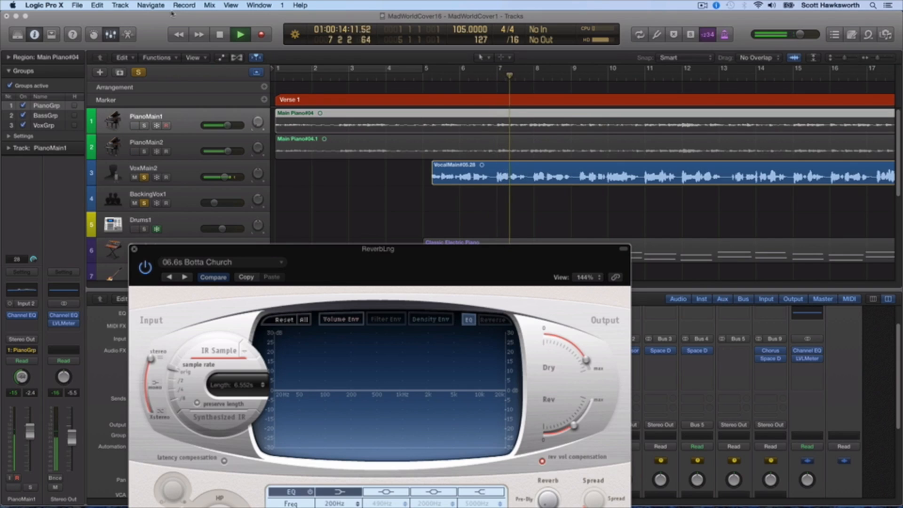
key("space")
left_click_drag(413, 260, 297, 117)
left_click_drag(194, 130, 245, 142)
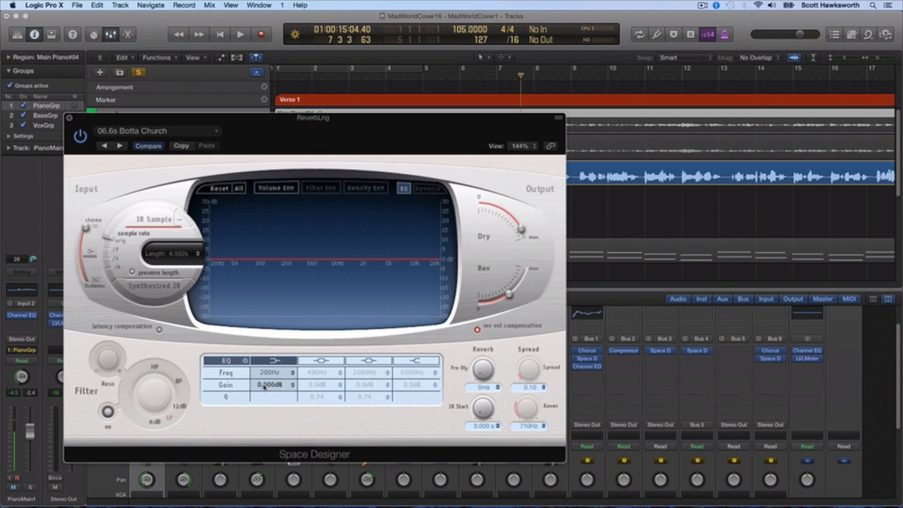
Enable the reverb EQ's high shelf alongside the low shelf, leaving both middle bands off.
left_click(329, 361)
left_click(374, 362)
left_click(415, 361)
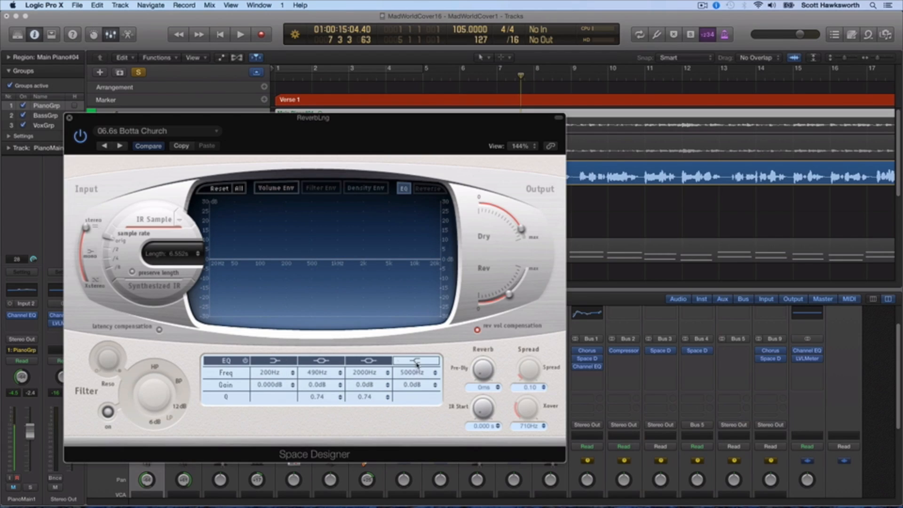
left_click(321, 360)
left_click(373, 363)
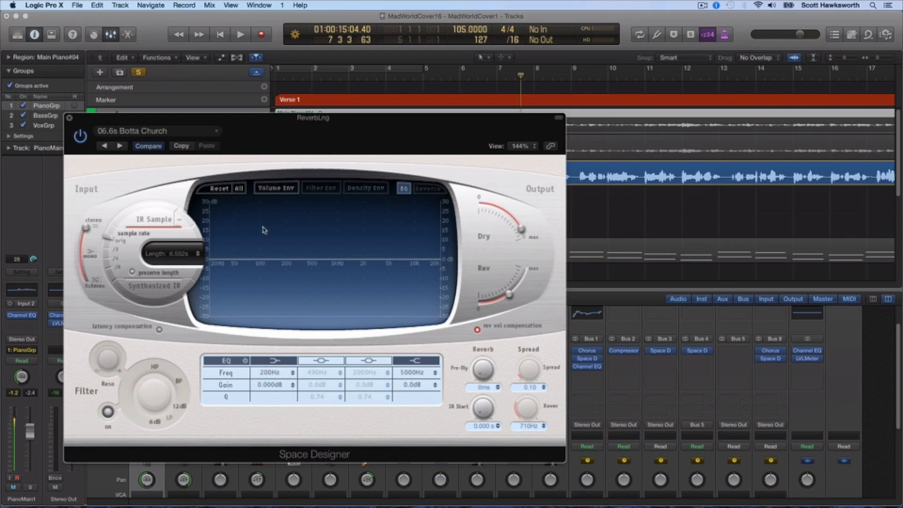
Shape the reverb EQ with a low shelf at about 56 Hz, -24 dB and a high shelf at 10000 Hz, -22 dB.
left_click_drag(216, 261, 162, 320)
left_click_drag(437, 264, 459, 306)
left_click_drag(220, 294, 231, 296)
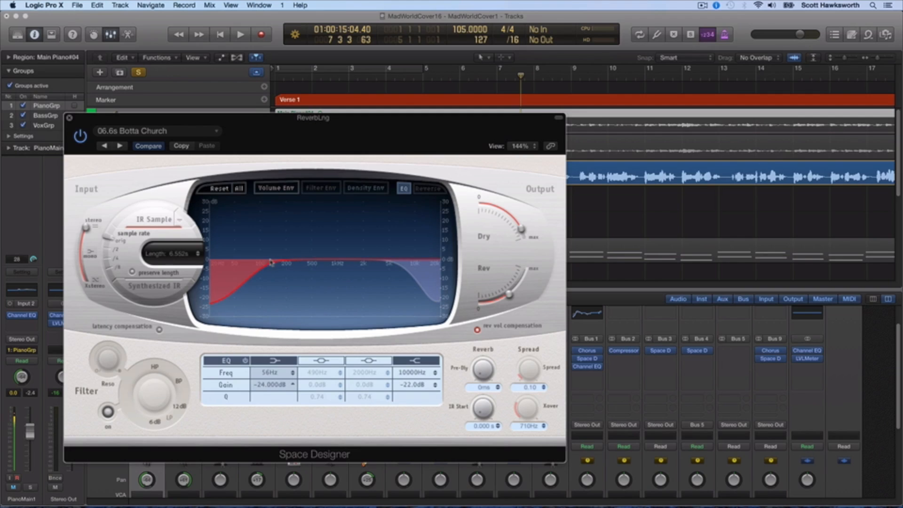
Raise the low shelf frequency of the ReverbLng EQ to 200 Hz, keeping its gain at -24 dB.
mouse_move(271, 262)
left_mouse_down()
mouse_move(263, 265)
mouse_move(280, 267)
left_mouse_up()
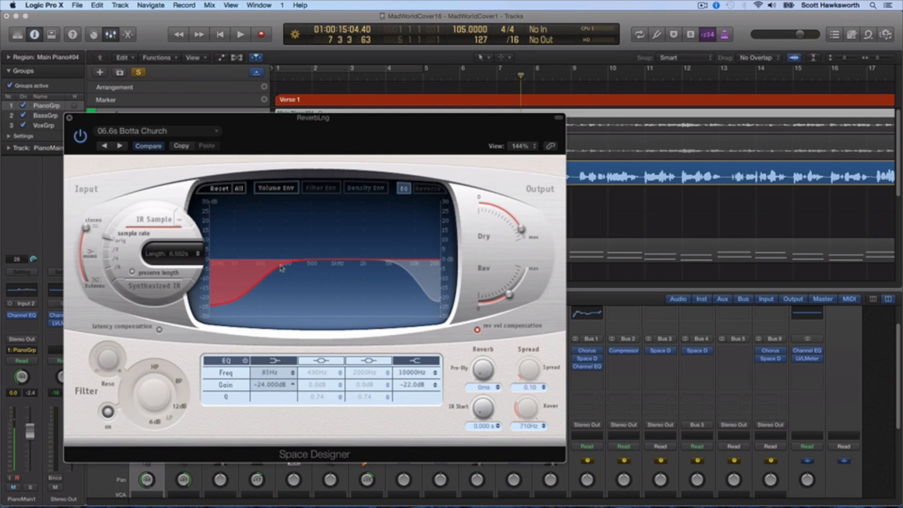
left_click_drag(283, 267, 285, 266)
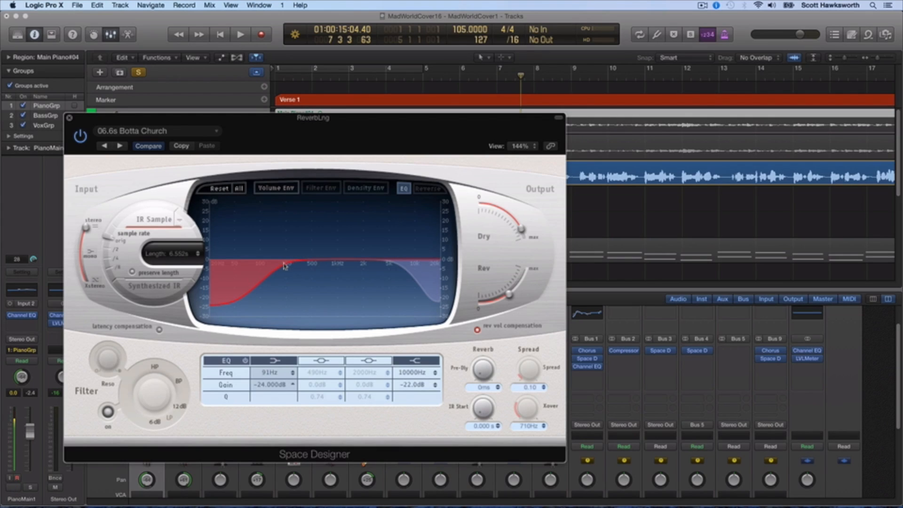
left_click_drag(285, 266, 306, 269)
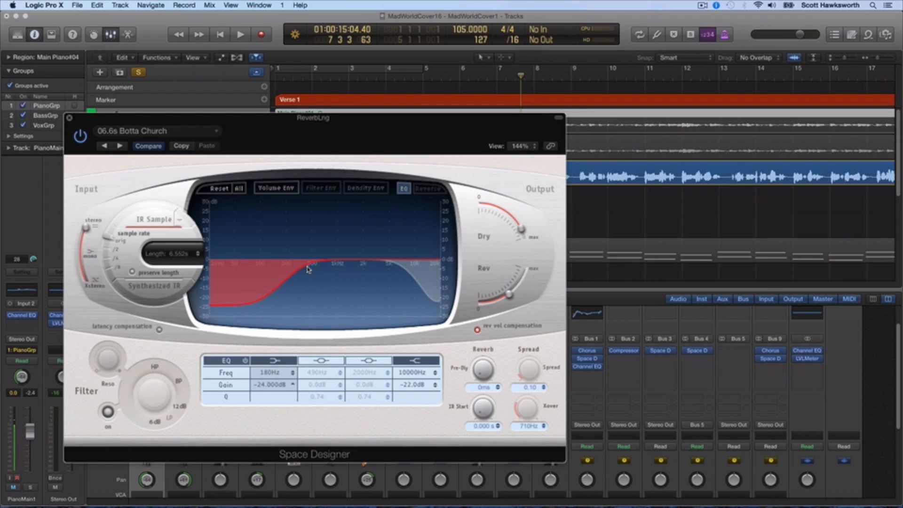
left_click_drag(310, 265, 317, 269)
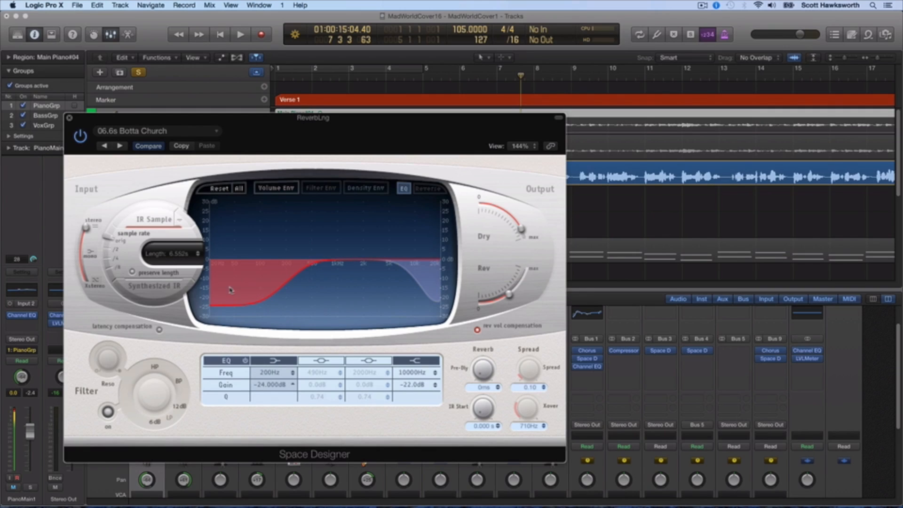
left_click_drag(222, 317, 217, 312)
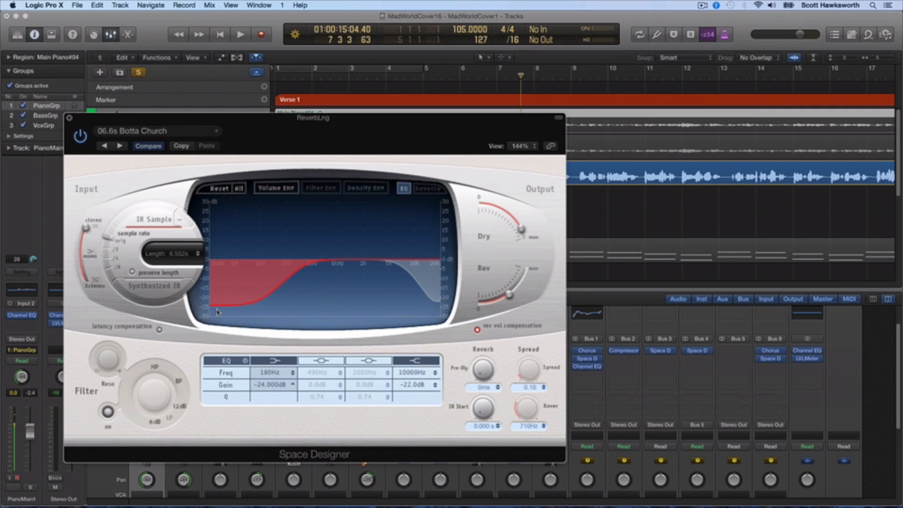
left_click_drag(305, 266, 309, 268)
Audition the soloed vocals while adjusting the reverb EQ's high shelf, setting it to 15000 Hz and -23.5 dB.
left_click(241, 34)
mouse_move(426, 292)
left_mouse_down()
mouse_move(443, 302)
mouse_move(429, 305)
mouse_move(431, 280)
left_mouse_up()
key("space")
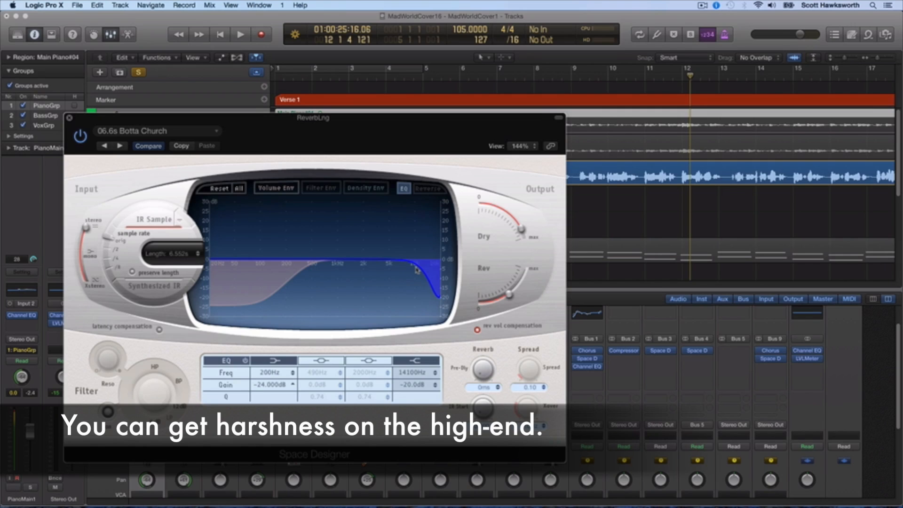
mouse_move(416, 269)
left_mouse_down()
mouse_move(422, 264)
mouse_move(417, 269)
left_mouse_up()
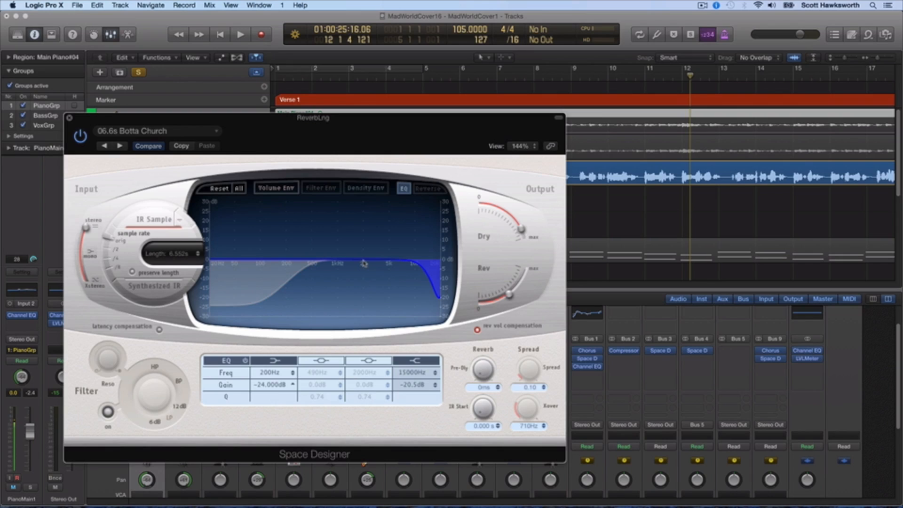
Enable the 2000 Hz middle band with a Q of 0.22 and close the ReverbLng plug-in window.
left_click(368, 360)
left_click_drag(363, 256, 362, 256)
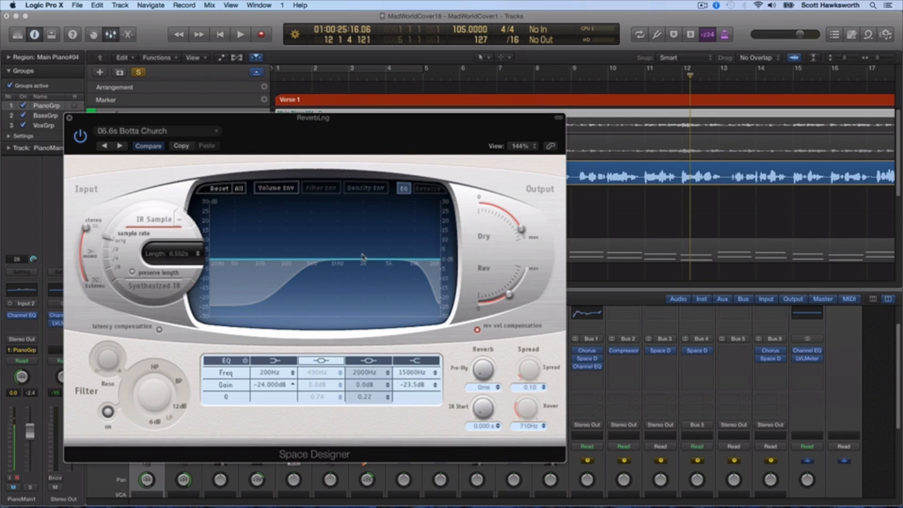
key("super+w")
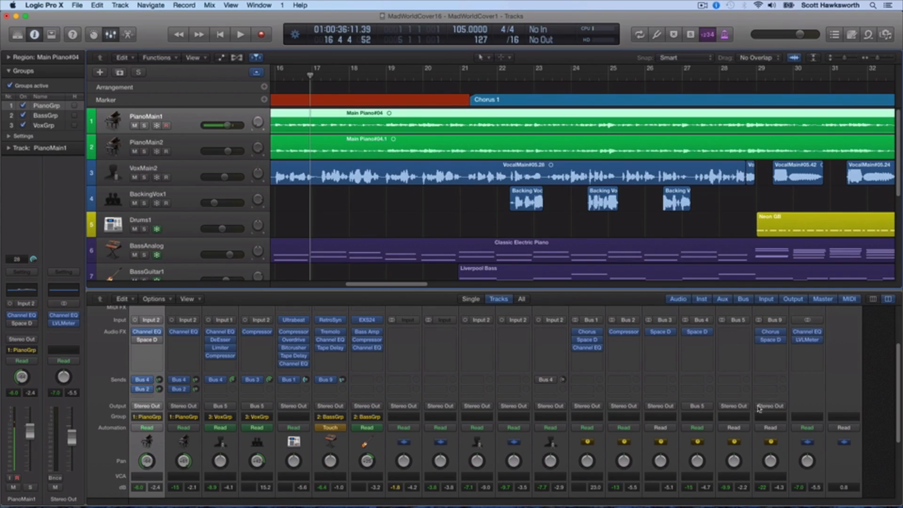
Solo the BassAnalog track.
scroll(771, 437, "up", 3)
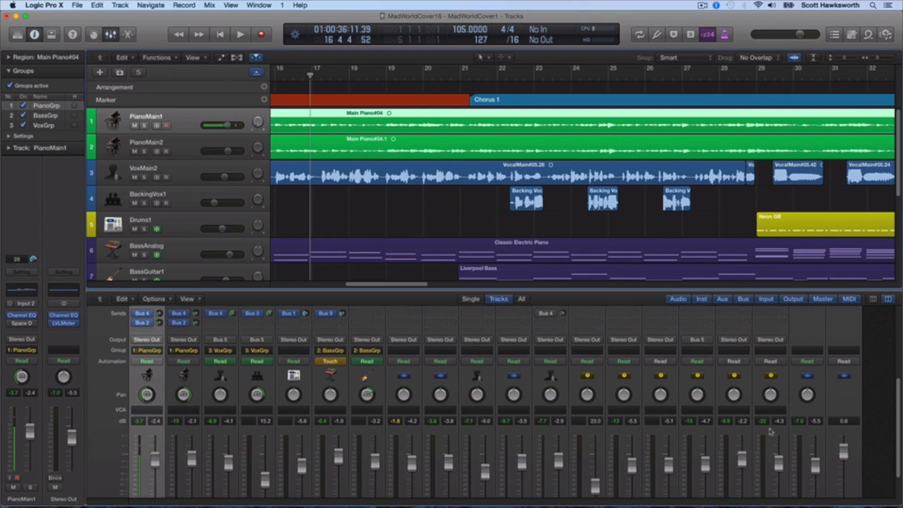
scroll(181, 225, "down", 2)
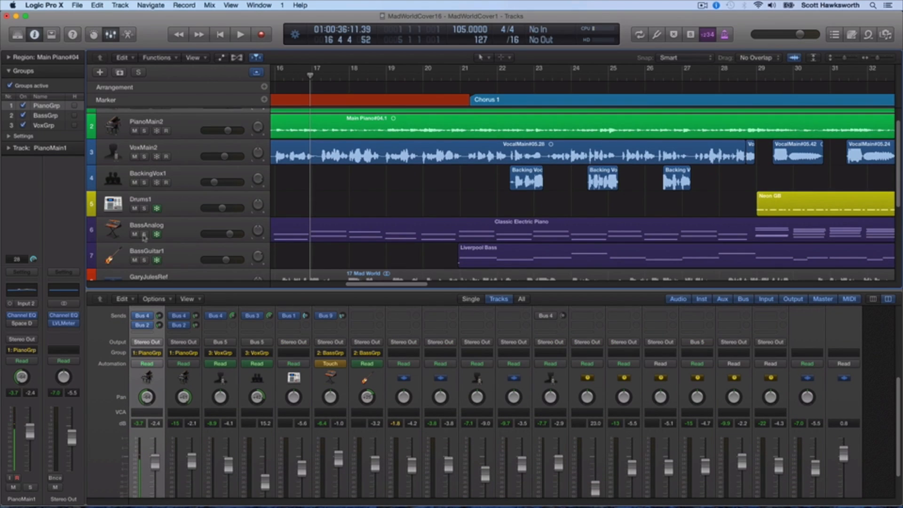
left_click(144, 235)
Open the Space Designer on the AnalogVerb channel and play the soloed bass through it.
scroll(747, 374, "up", 5)
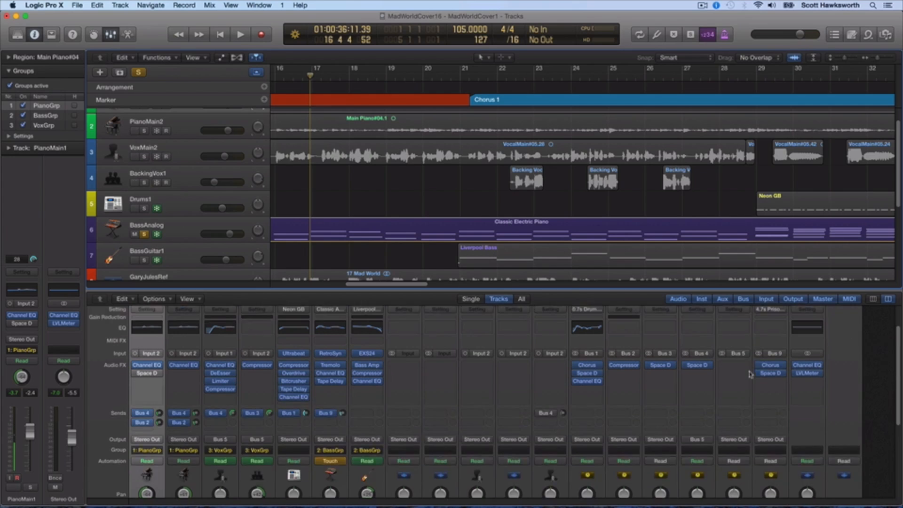
left_click(770, 408)
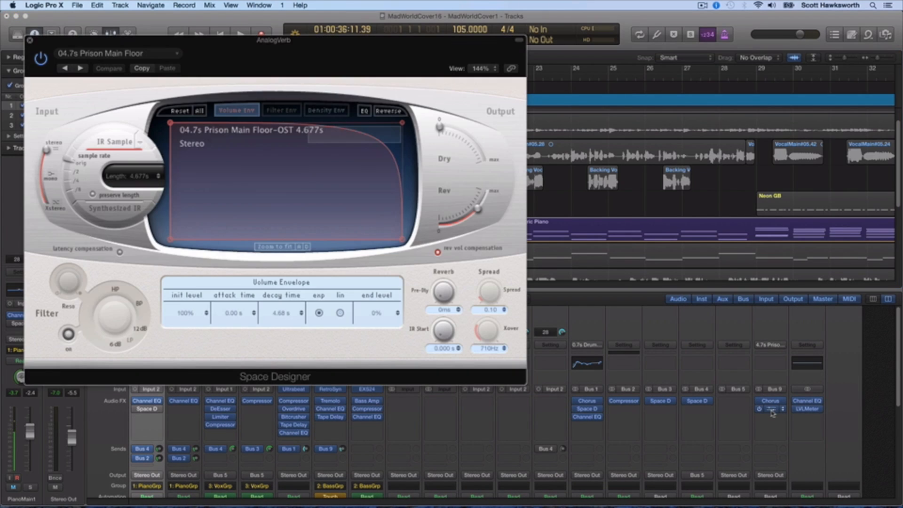
left_click_drag(252, 57, 425, 206)
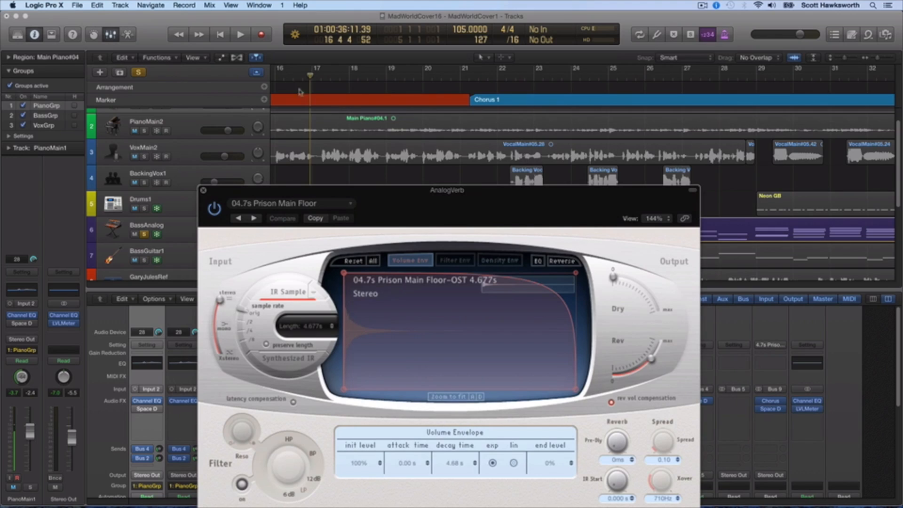
left_click(241, 34)
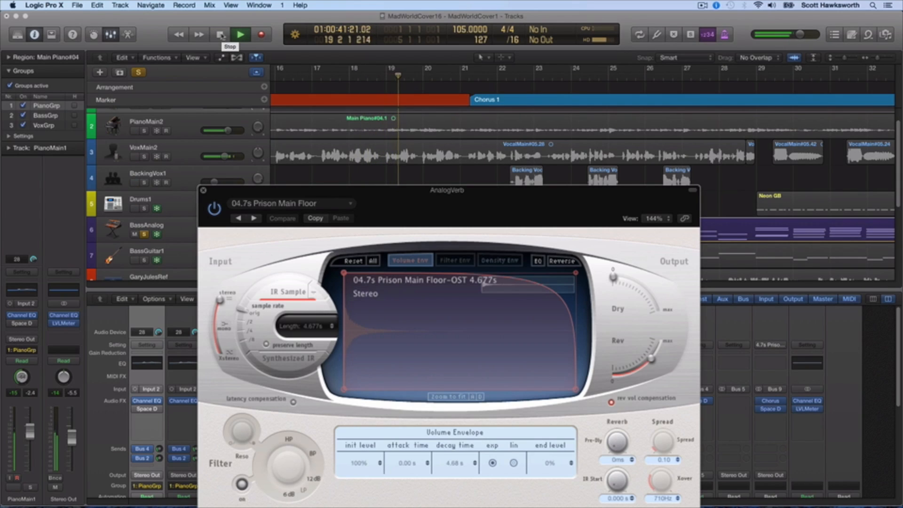
left_click(221, 34)
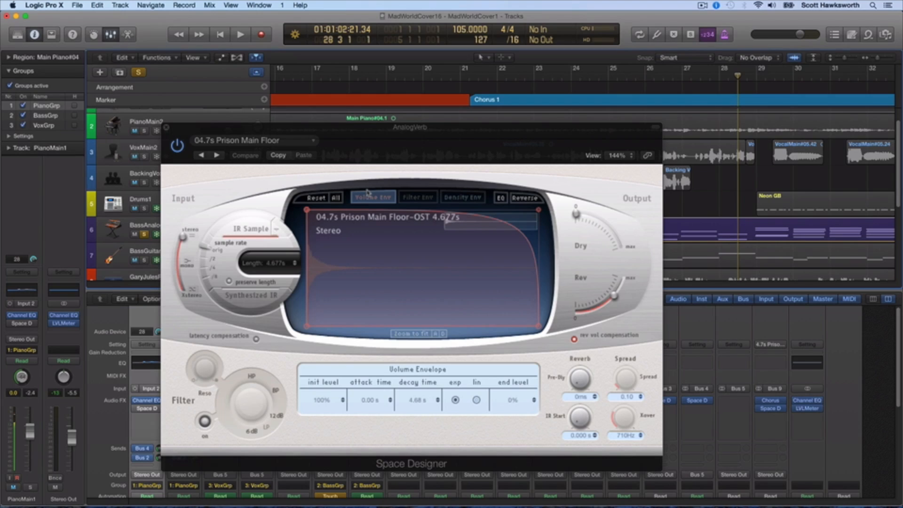
Show the AnalogVerb Space Designer's EQ and shape its low shelf to -24 dB at 590 Hz.
left_click(499, 198)
left_click_drag(358, 269, 411, 316)
double_click(369, 381)
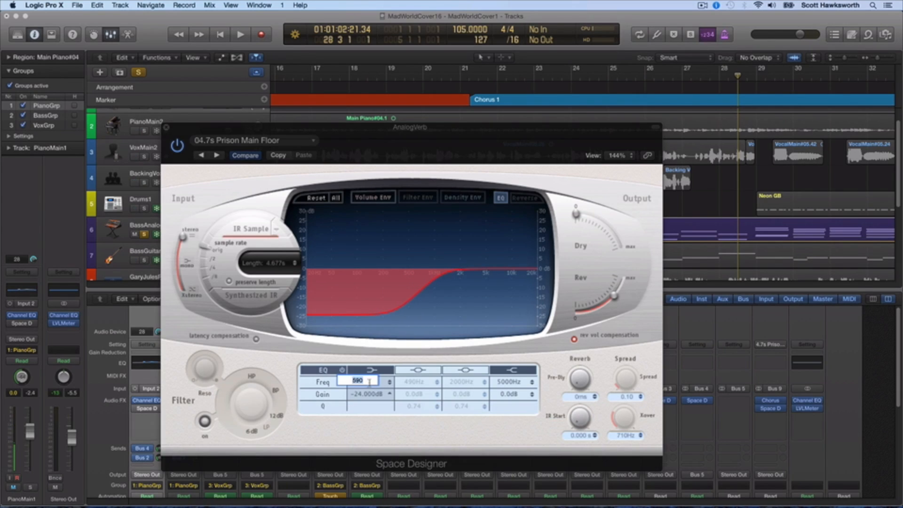
key("BackSpace")
key("BackSpace")
key("Return")
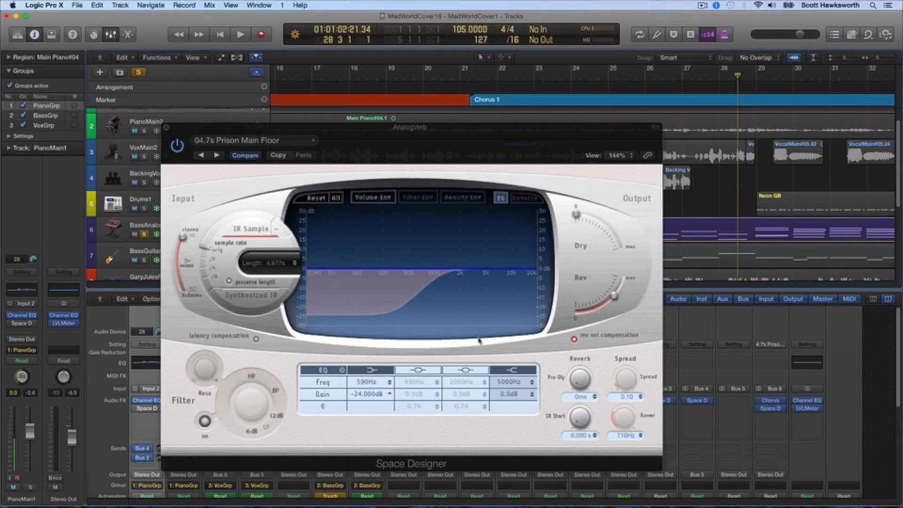
Set the reverb EQ's high shelf to 10000 Hz with a gain of -24 dB.
left_click(508, 384)
double_click(507, 383)
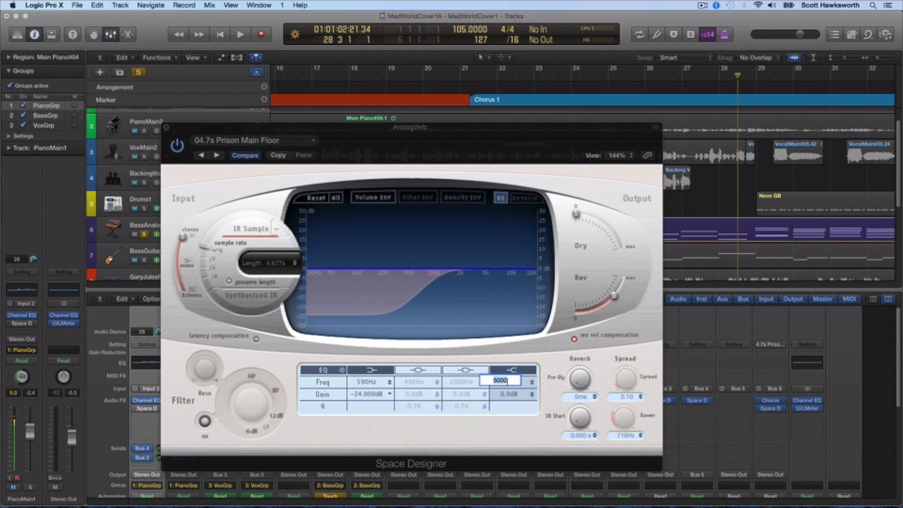
type("10000Hz")
key("Return")
left_click_drag(352, 123, 290, 308)
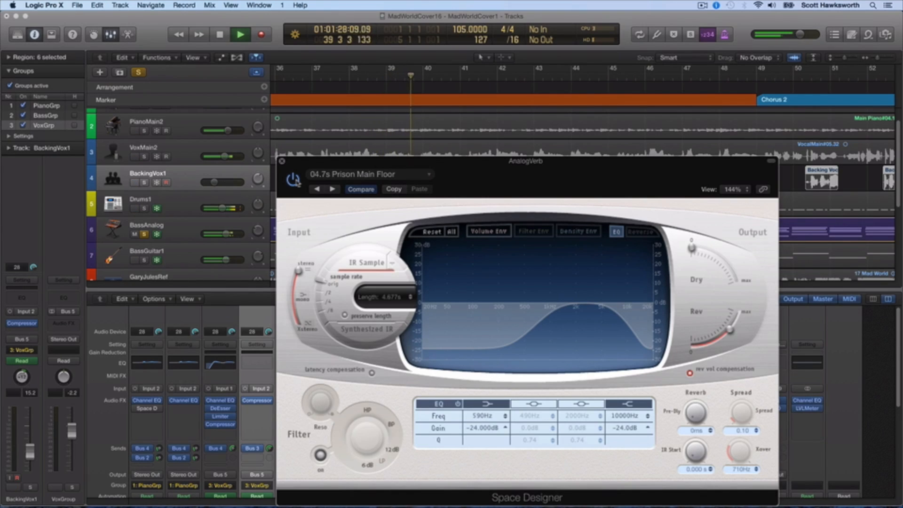
Stop playback of the soloed bass and close the AnalogVerb plug-in window.
left_click(220, 34)
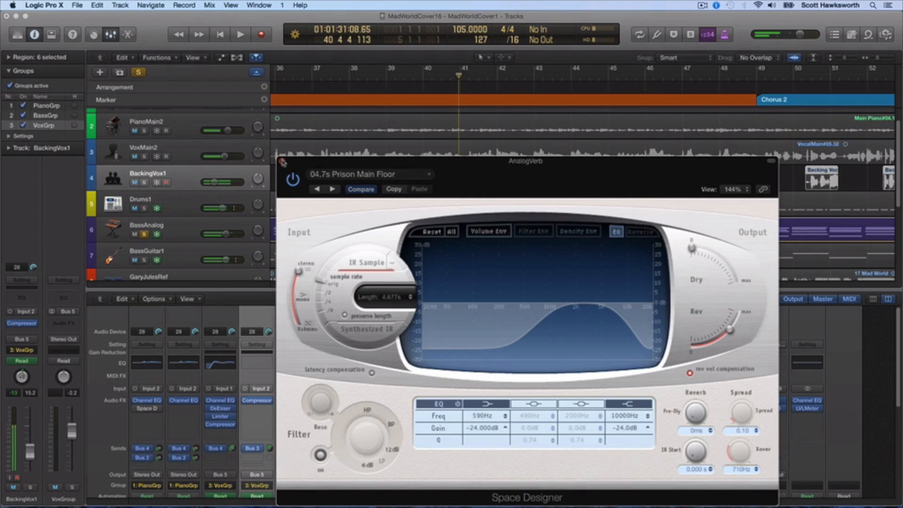
left_click(281, 161)
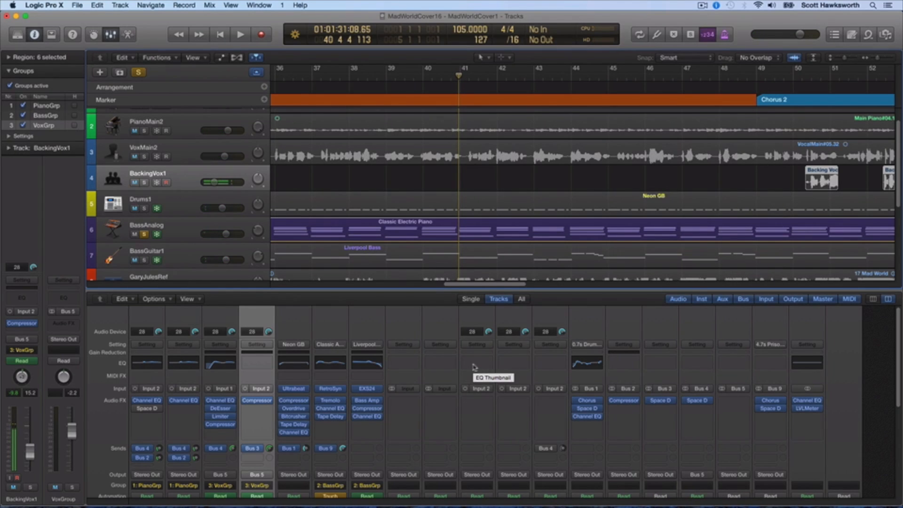
left_click(80, 4)
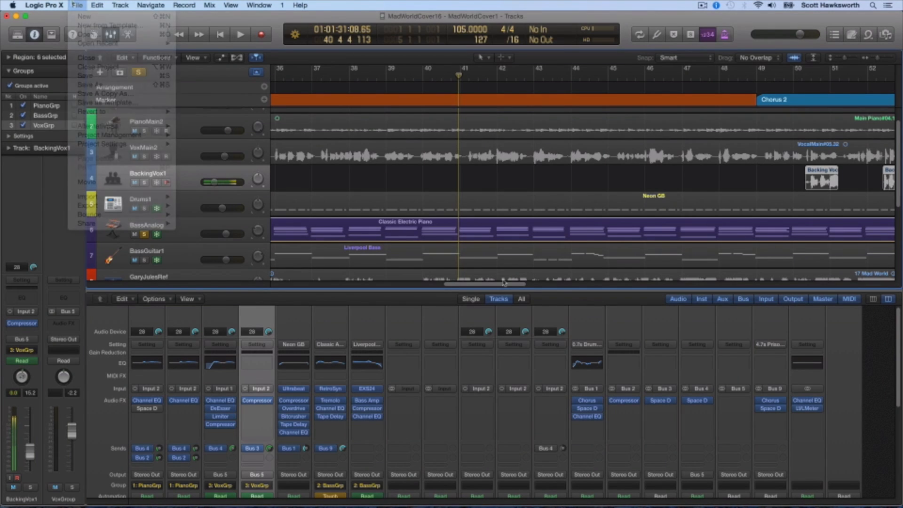